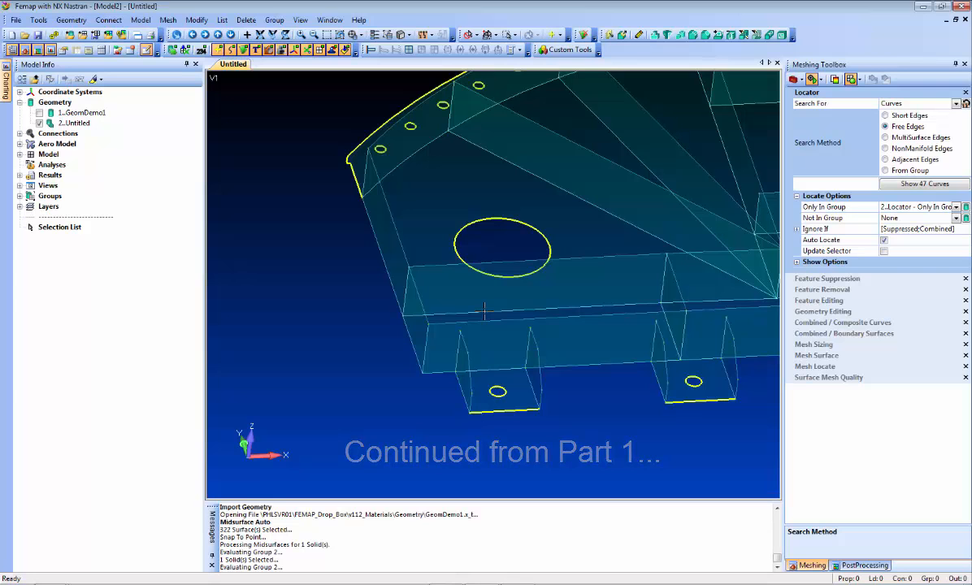
- Compare the midsurface of the curved wall with two holes against the original GeomDemo1 solid by briefly displaying the solid
mouse_move(757, 254)
middle_mouse_down()
mouse_move(528, 235)
mouse_move(266, 338)
mouse_move(434, 305)
mouse_move(575, 362)
mouse_move(563, 351)
mouse_move(581, 334)
middle_mouse_up()
scroll(498, 385, "up", 5)
middle_click_drag(387, 331, 705, 250, "ctrl")
middle_click_drag(472, 294, 476, 339, "ctrl")
scroll(477, 339, "up", 3)
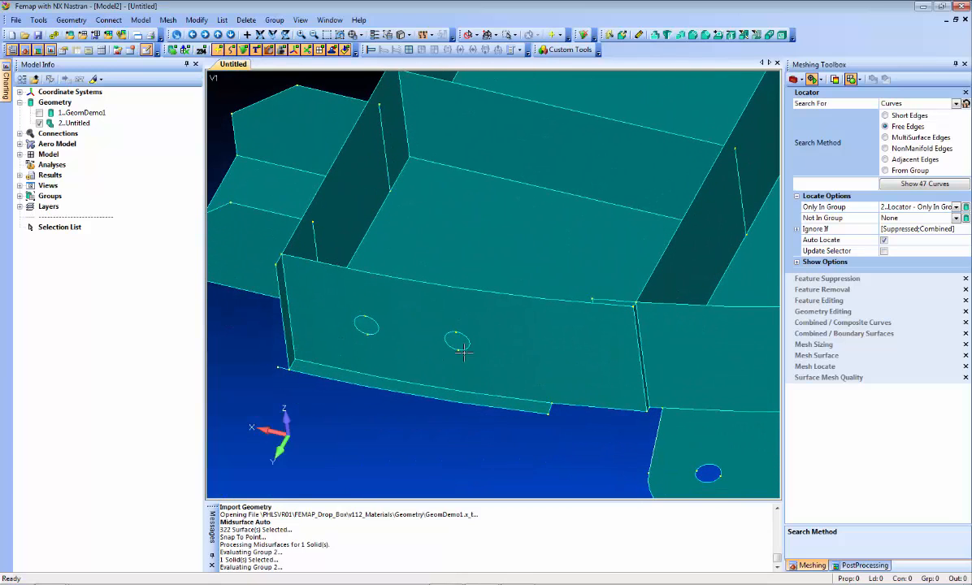
left_click(39, 113)
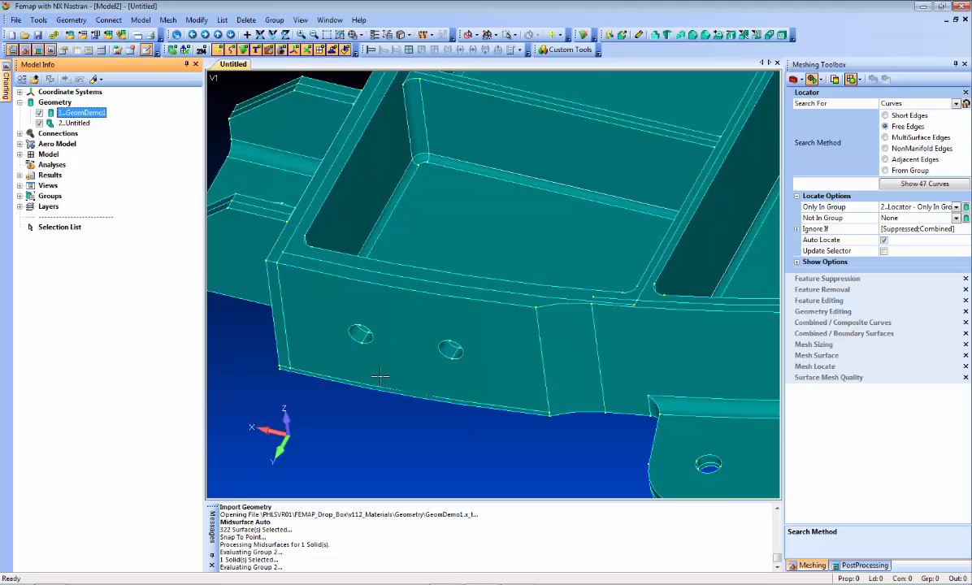
left_click(39, 112)
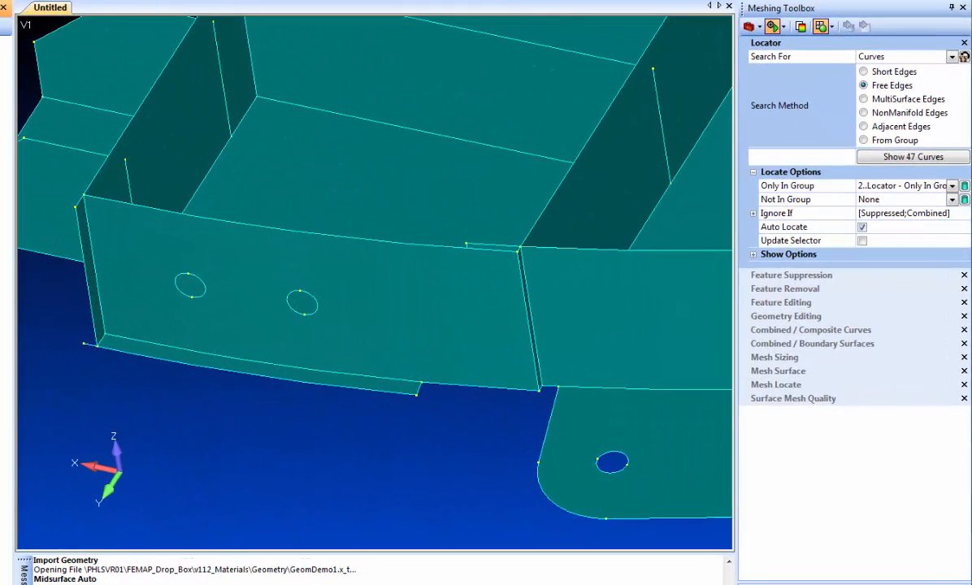
- Delete the excess narrow surfaces at the end and along the lower edge of the curved two-hole wall
left_click(91, 287)
key("Return")
key("Return")
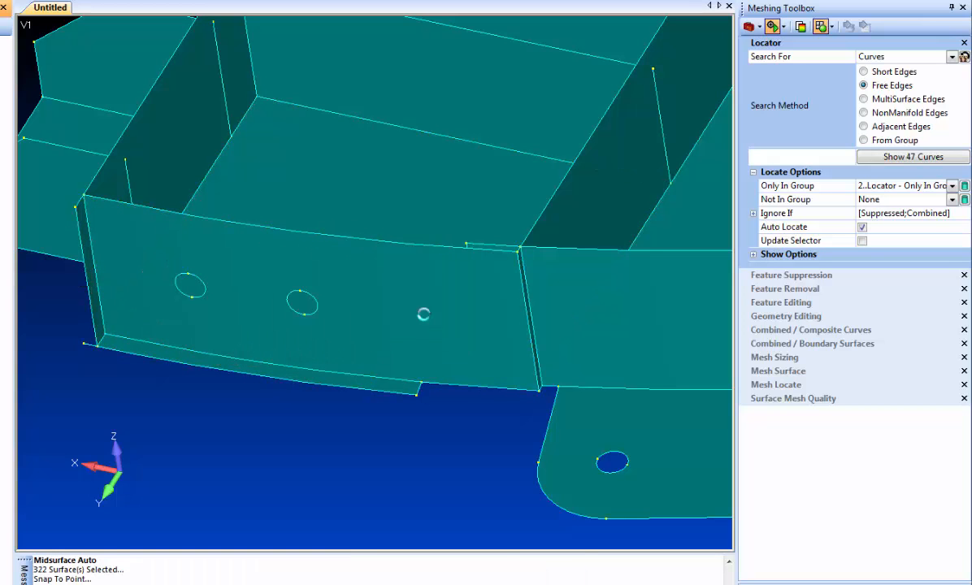
middle_click_drag(400, 387, 333, 368)
scroll(402, 386, "up", 2)
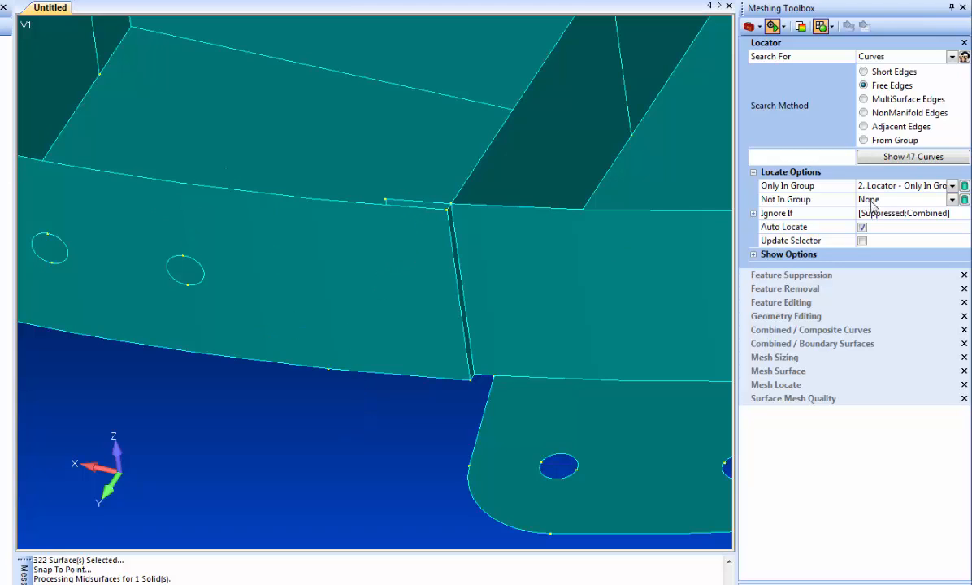
- Use Project Curve with the Imprint option to split the curved wall along the vertical end edge of the overlapping offset surface
left_click(790, 316)
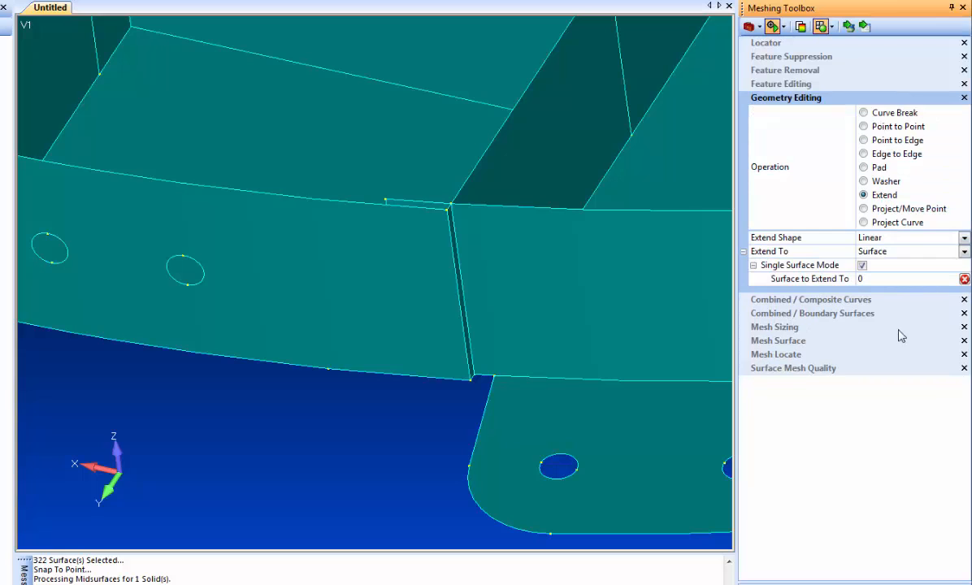
left_click(882, 221)
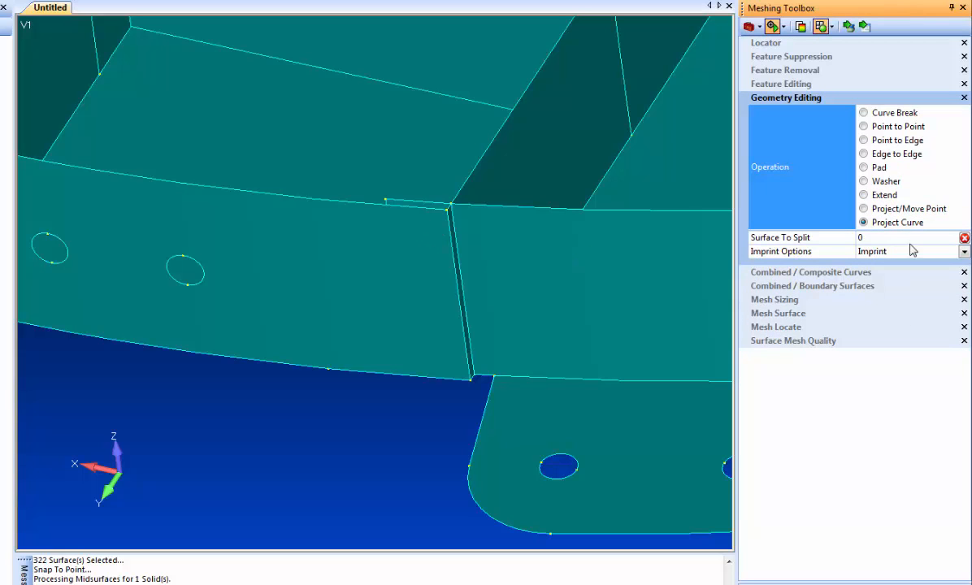
left_click(848, 26)
left_click(354, 284)
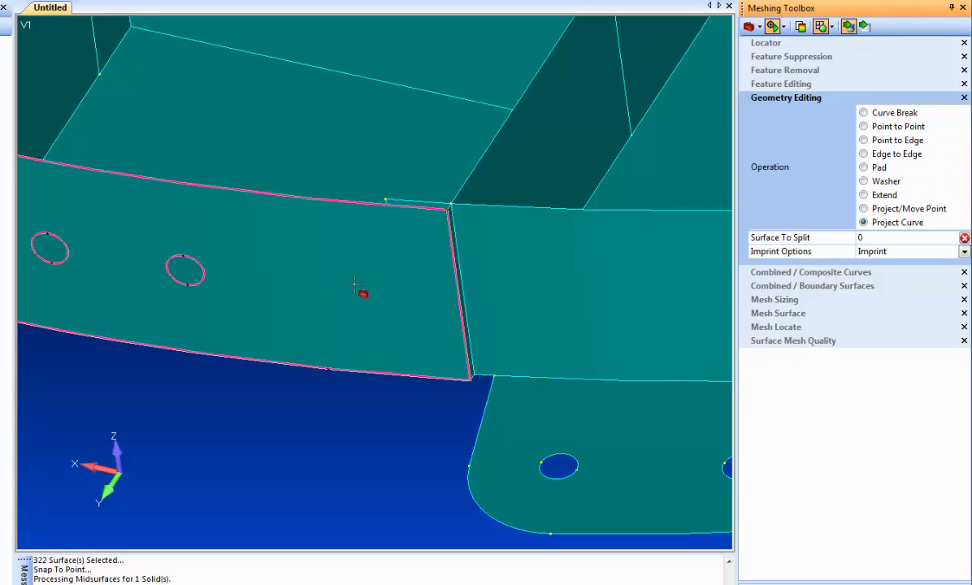
left_click(392, 258)
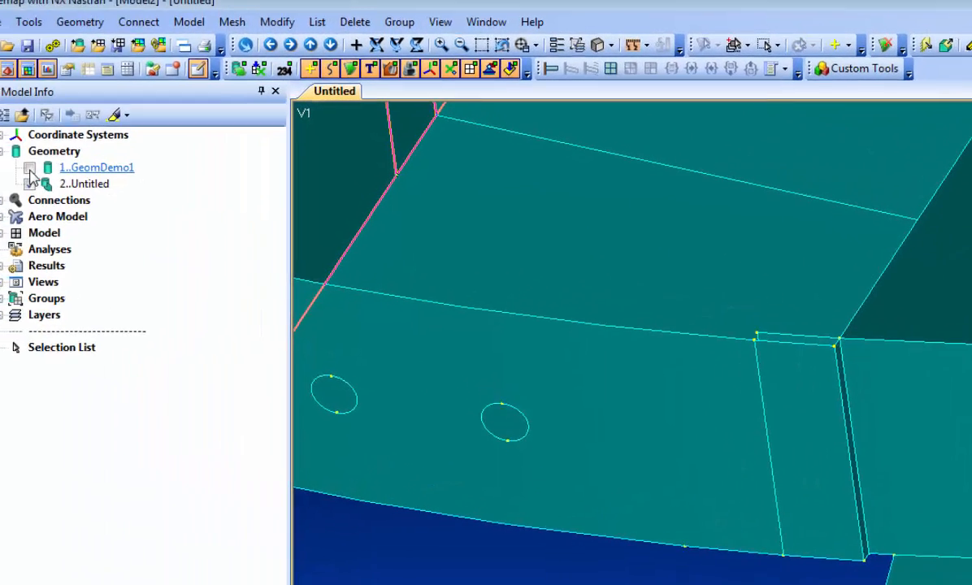
- Display the GeomDemo1 solid with its surfaces hidden so that only its curves overlay the midsurface model
left_click(30, 170)
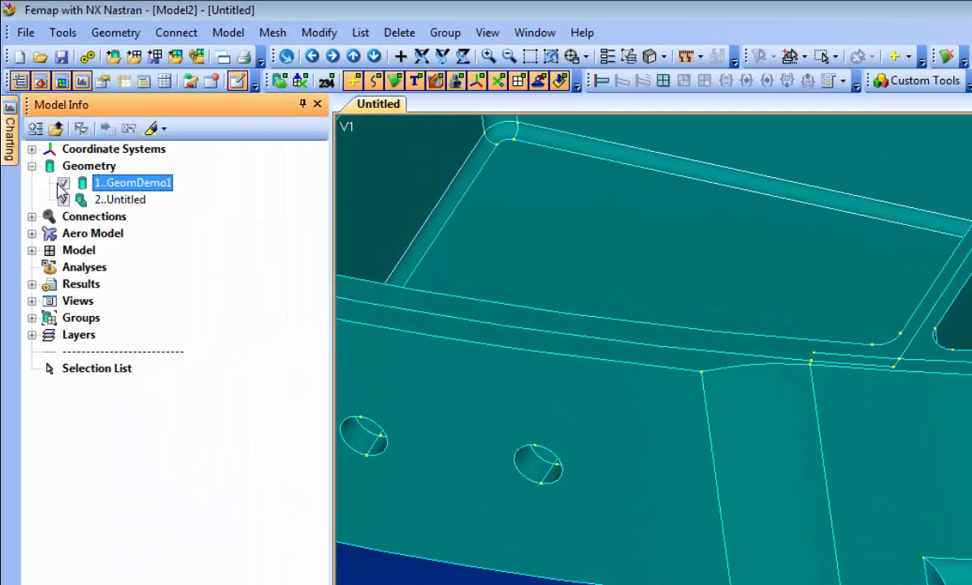
right_click(60, 182)
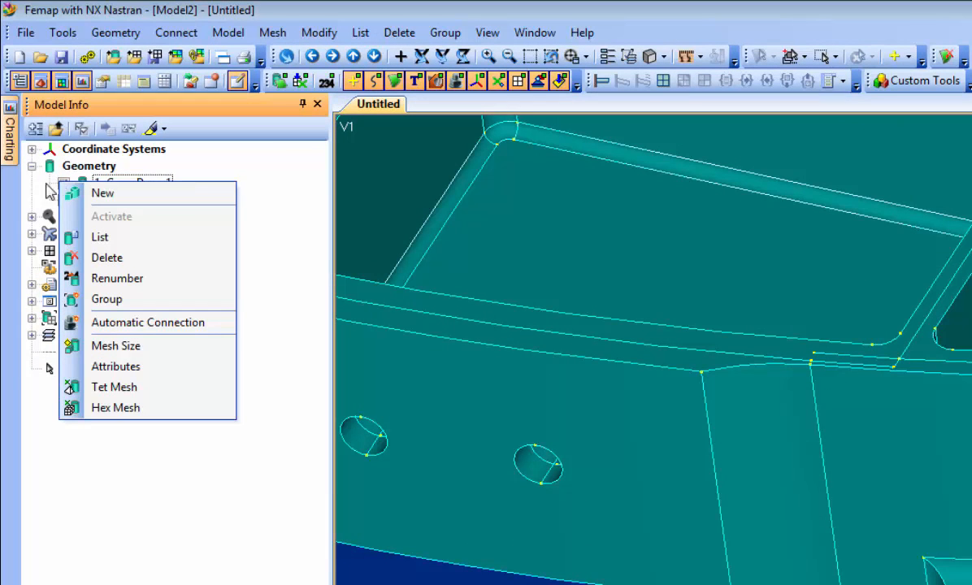
left_click(253, 187)
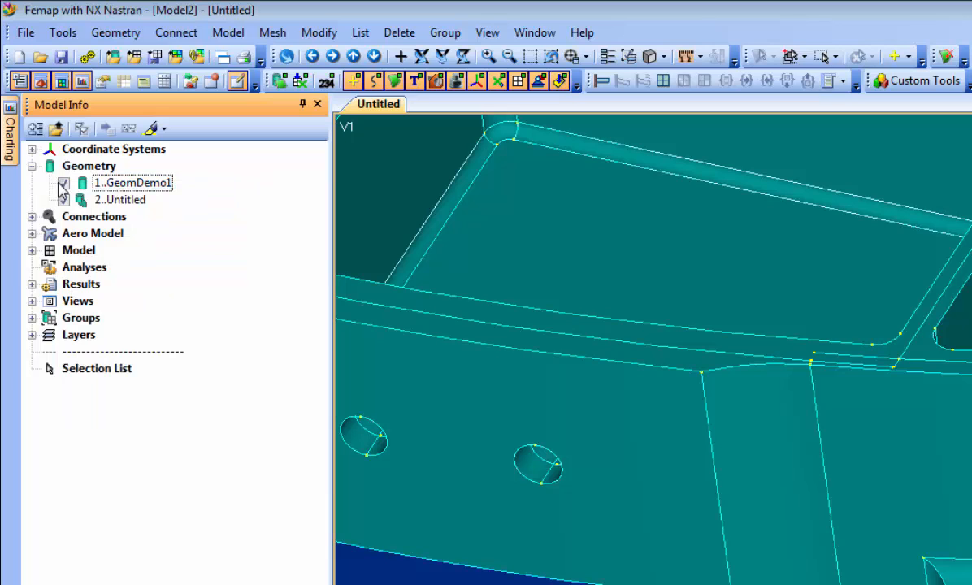
right_click(60, 183)
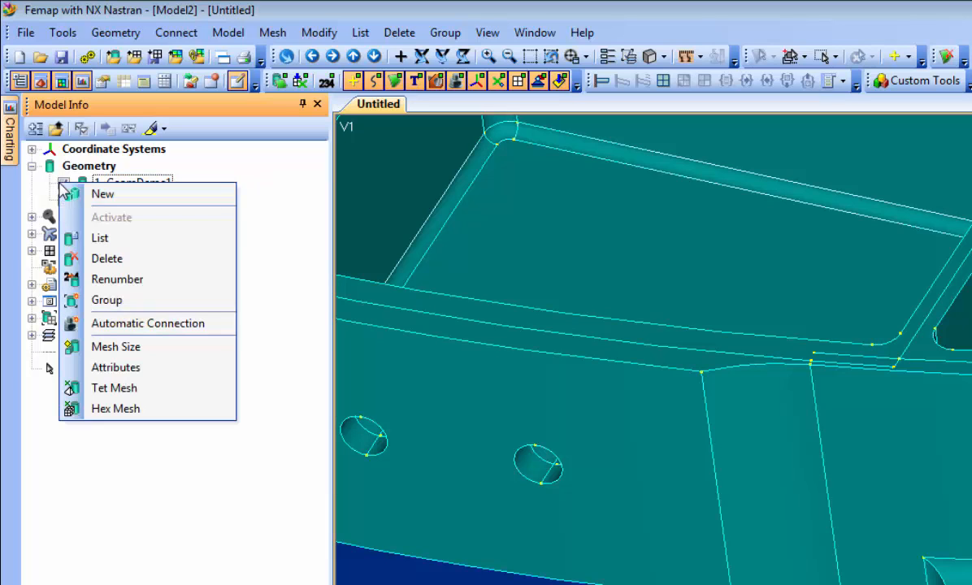
left_click(203, 170)
right_click(127, 183)
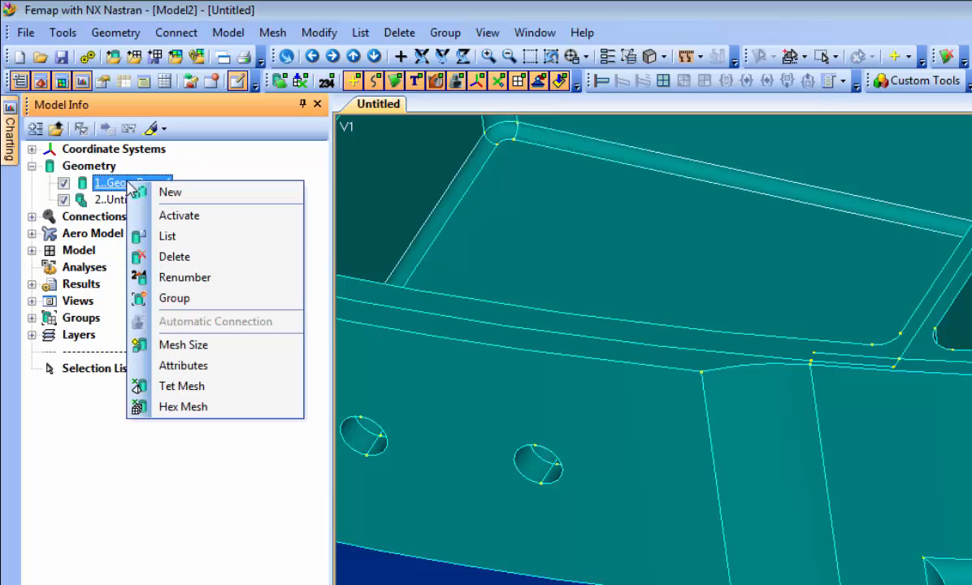
right_click(63, 183)
left_click(118, 345)
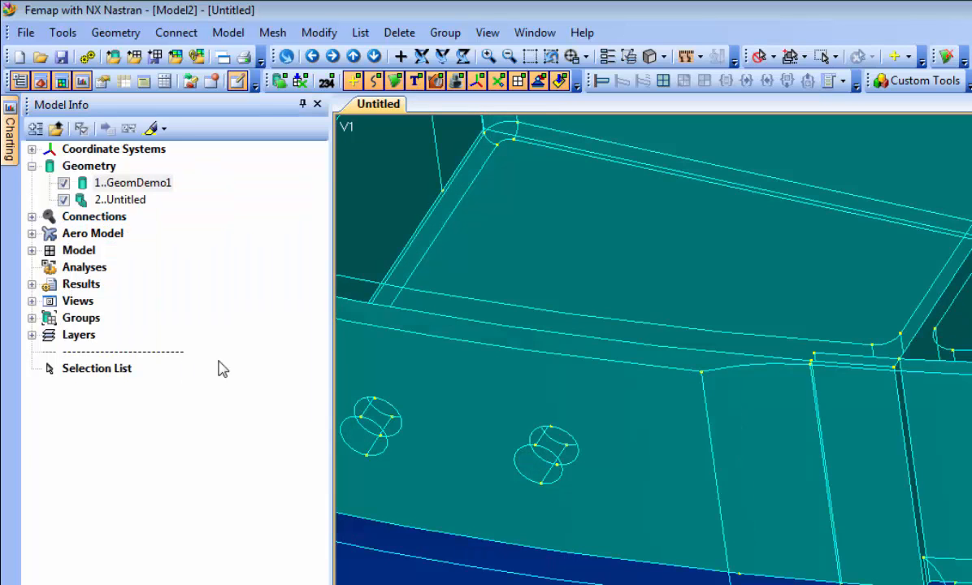
left_click(63, 200)
scroll(642, 435, "up", 1)
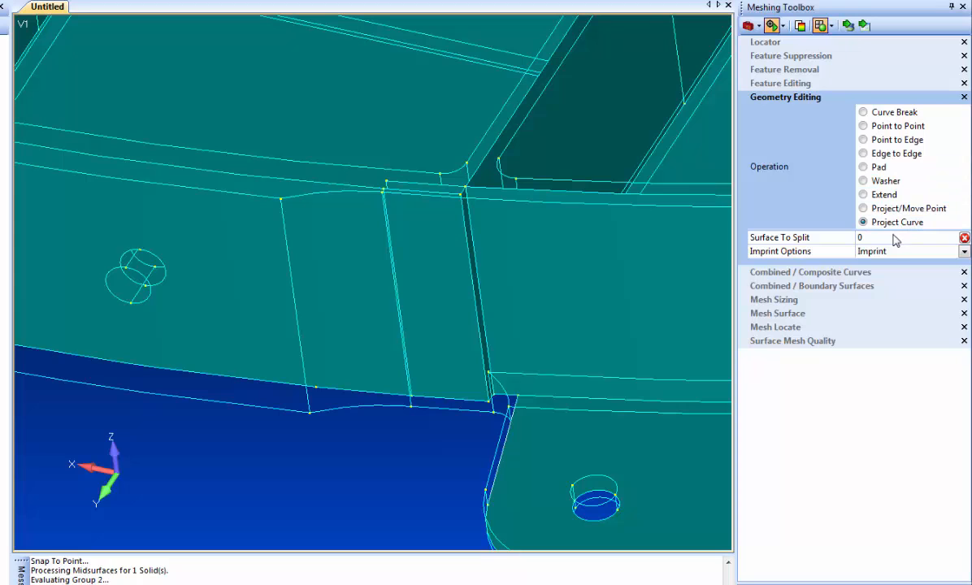
- Imprint the solid's vertical edge at the start of the wall transition onto the curved two-hole wall with Project Curve
left_click(849, 27)
left_click(259, 228)
left_click(293, 278)
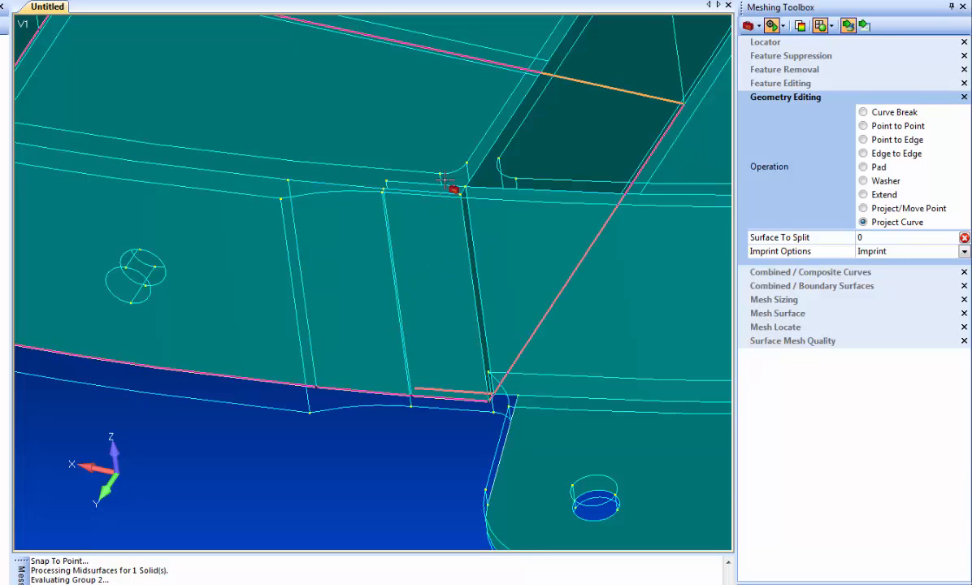
- Delete the curved wall's overlapping end portion and its narrow connecting surface, turning off further delete confirmations
middle_click_drag(296, 392, 311, 405)
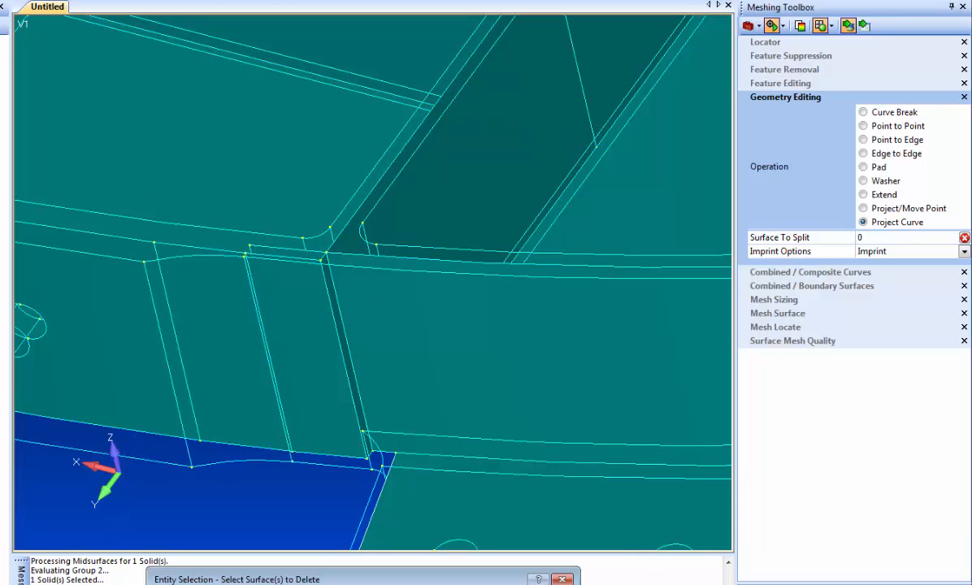
left_click(342, 332)
key("Return")
left_click(282, 336)
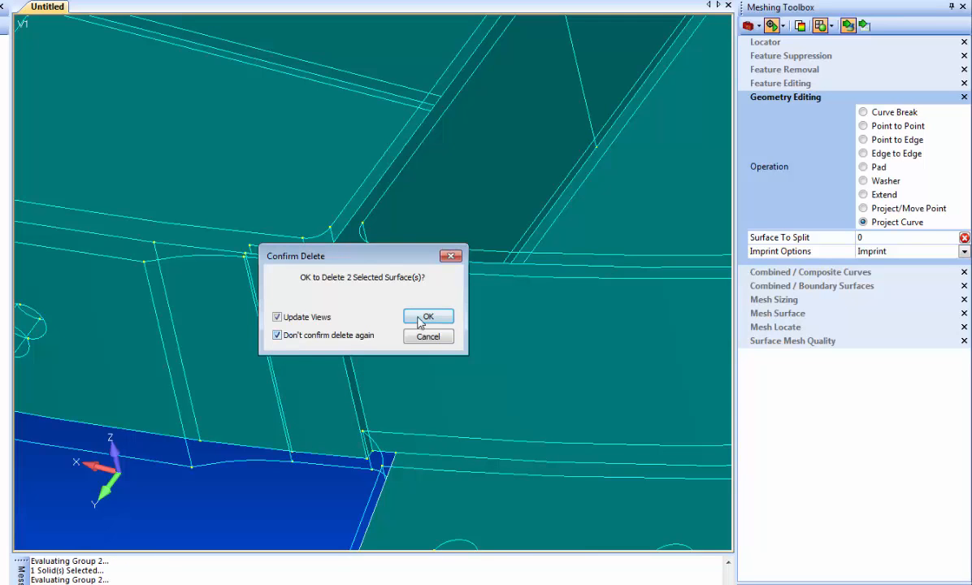
left_click(424, 317)
- Use Project/Move Point with the Point target to move the transition section's upper and lower corners onto the offset wall's matching corners
middle_click_drag(239, 363, 360, 316)
scroll(335, 297, "up", 2)
middle_click_drag(344, 371, 313, 307, "ctrl")
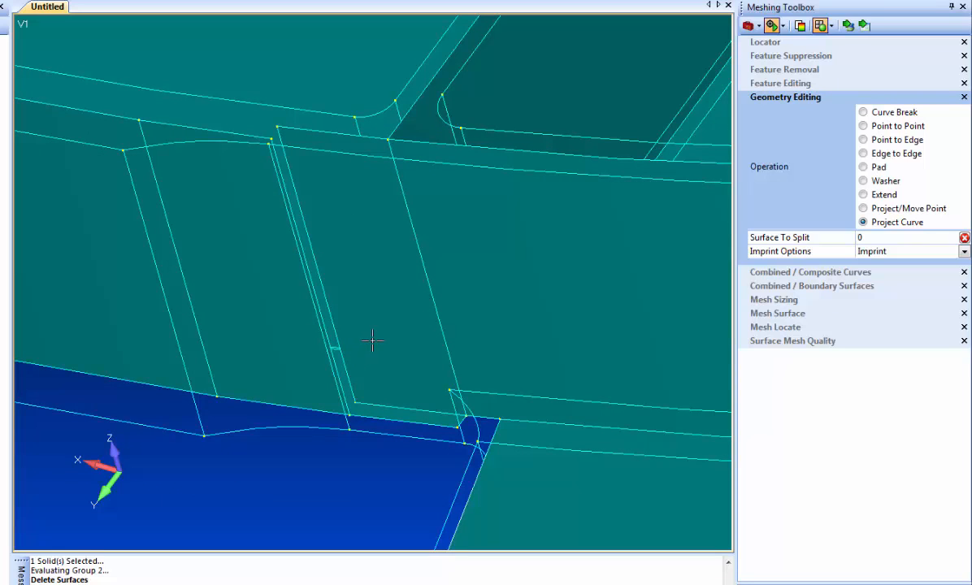
left_click(865, 210)
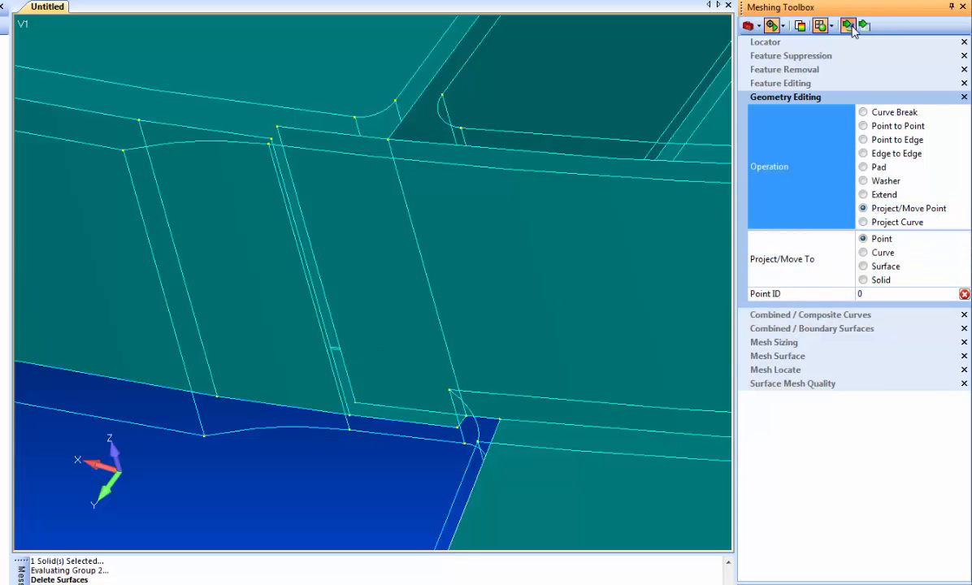
left_click(278, 128)
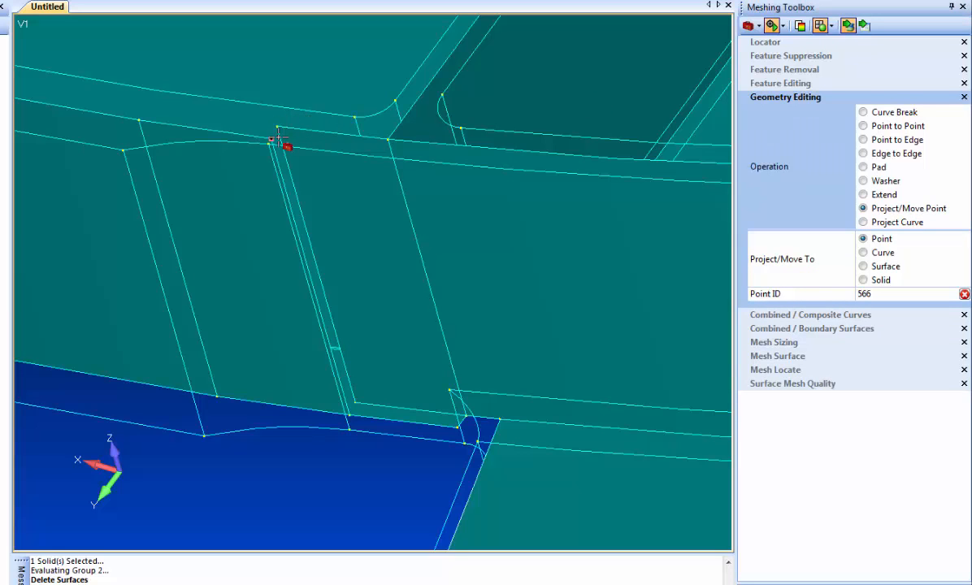
left_click(351, 417)
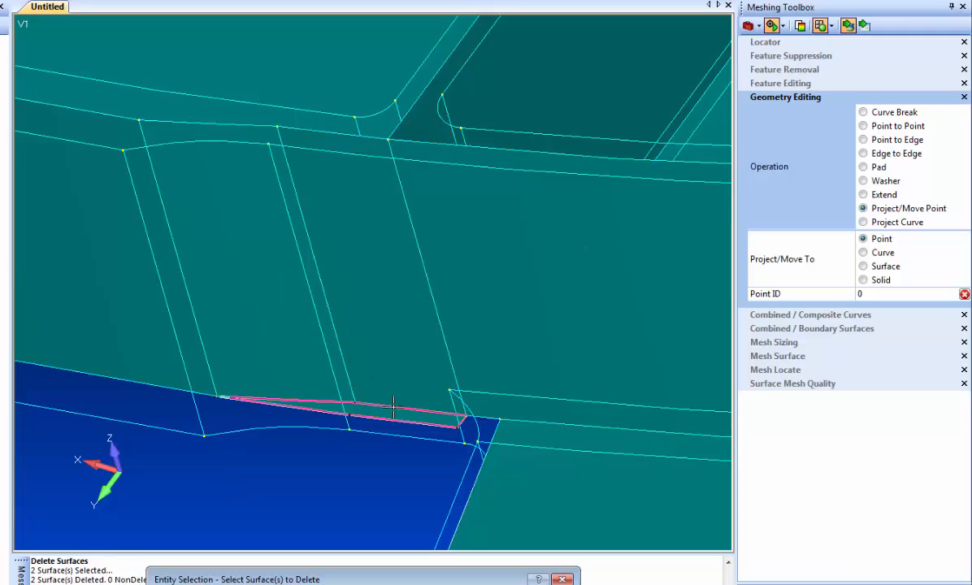
- Delete the leftover sliver surface along the lower edge of the reconnected wall transition
left_click(393, 407)
key("Return")
scroll(345, 411, "down", 6)
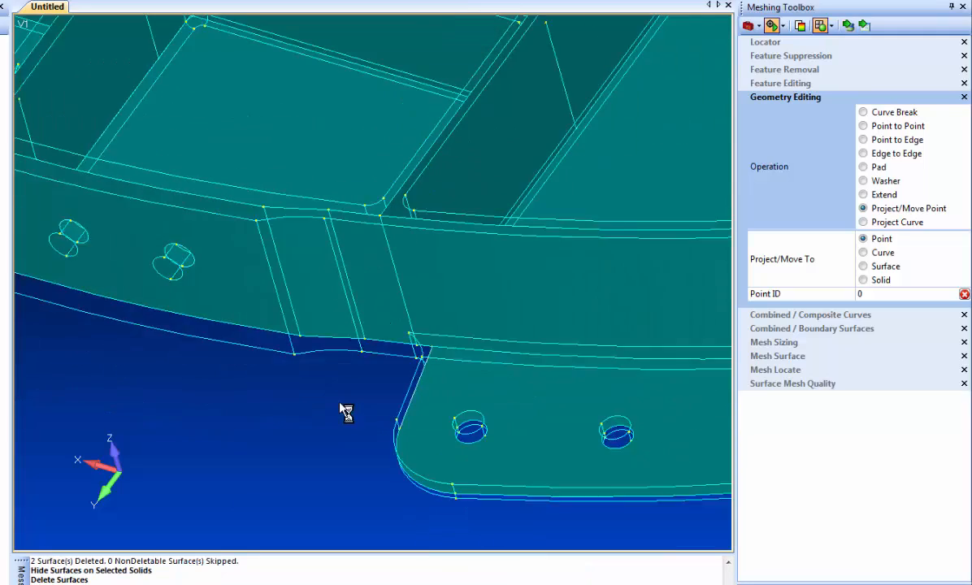
- Examine the reconnected curved wall transition from above and check the panel as a whole
middle_click_drag(289, 246, 305, 304)
middle_click_drag(317, 365, 313, 162, "ctrl")
scroll(244, 187, "up", 4)
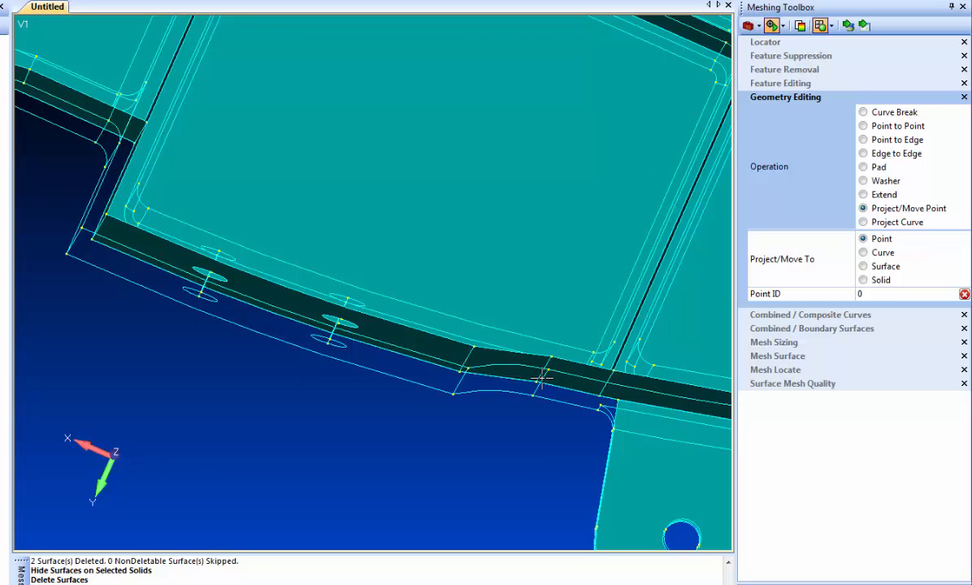
scroll(504, 388, "down", 4)
middle_click_drag(406, 410, 570, 410)
scroll(521, 406, "down", 5)
middle_click_drag(499, 362, 447, 363)
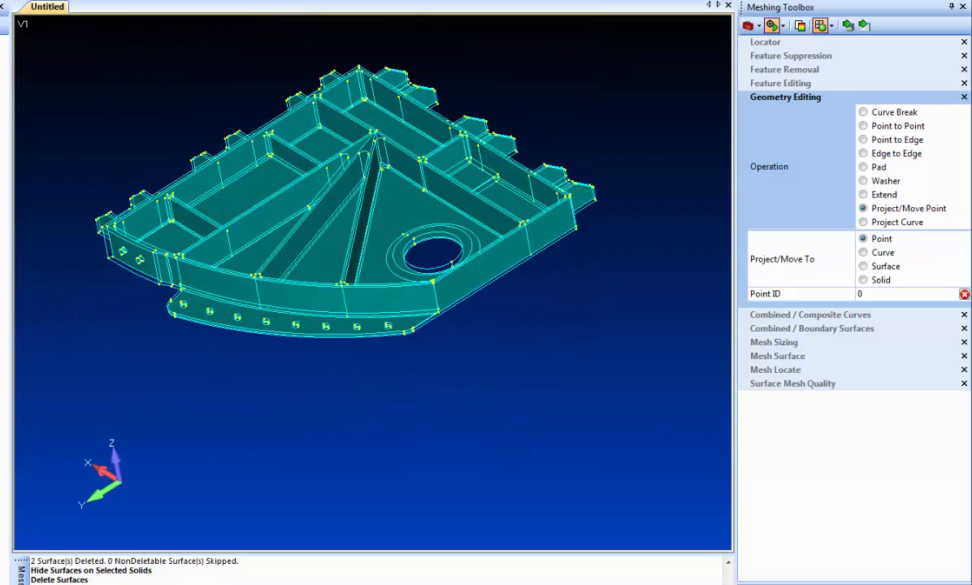
- Project the bolt flange's straight outer edge across its rounded corner, splitting flange surface 356 with the Imprint, Extend, Clean option
scroll(437, 347, "up", 5)
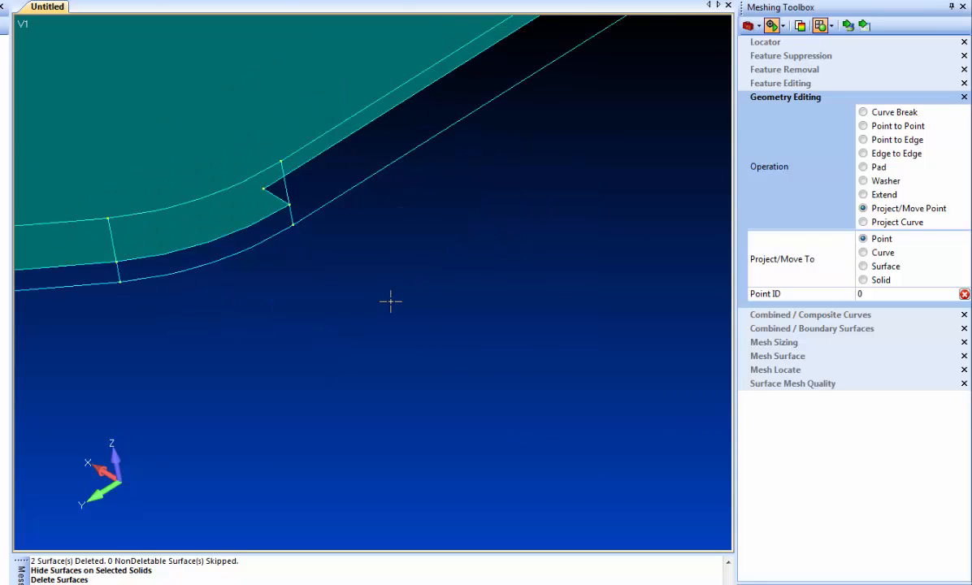
scroll(390, 302, "down", 2)
scroll(472, 333, "up", 3)
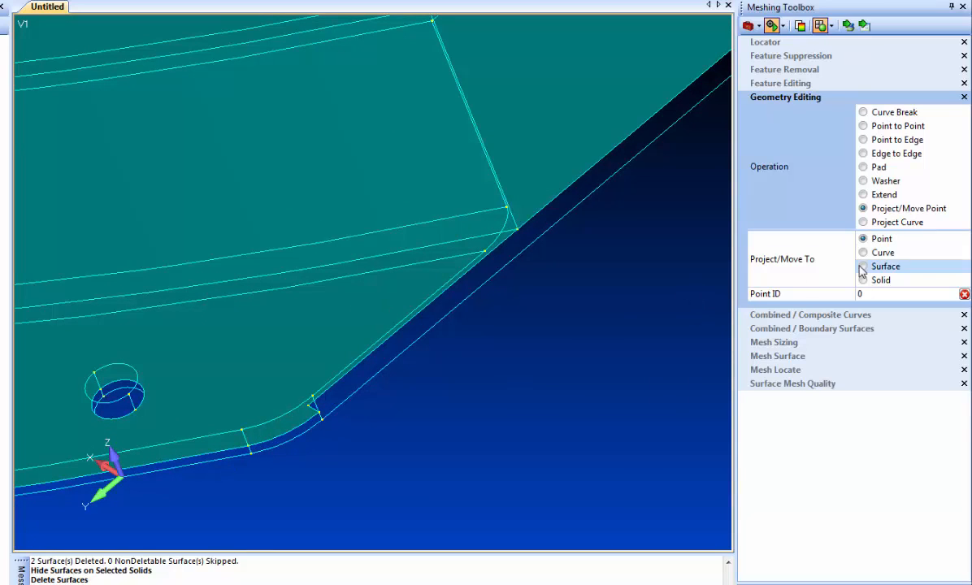
left_click(890, 222)
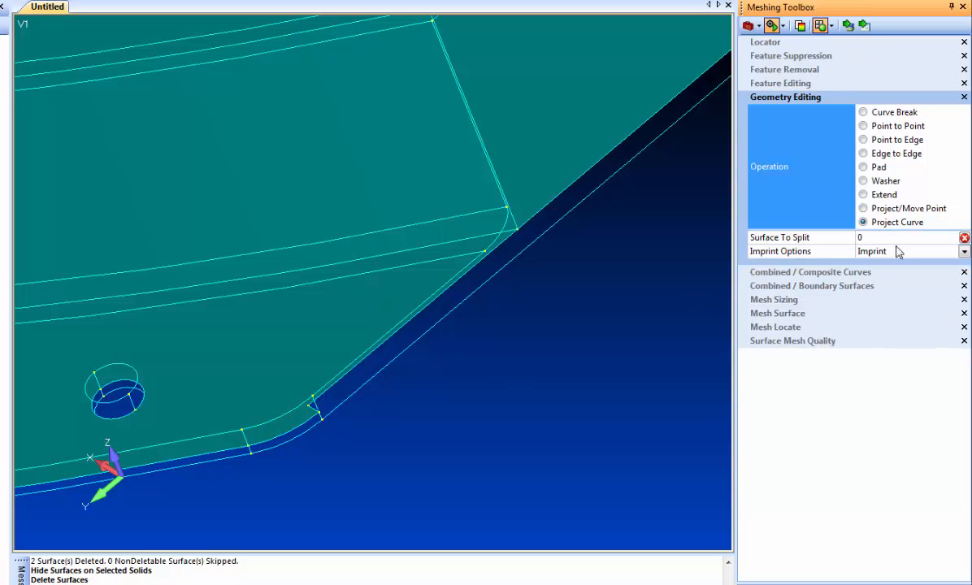
left_click(964, 253)
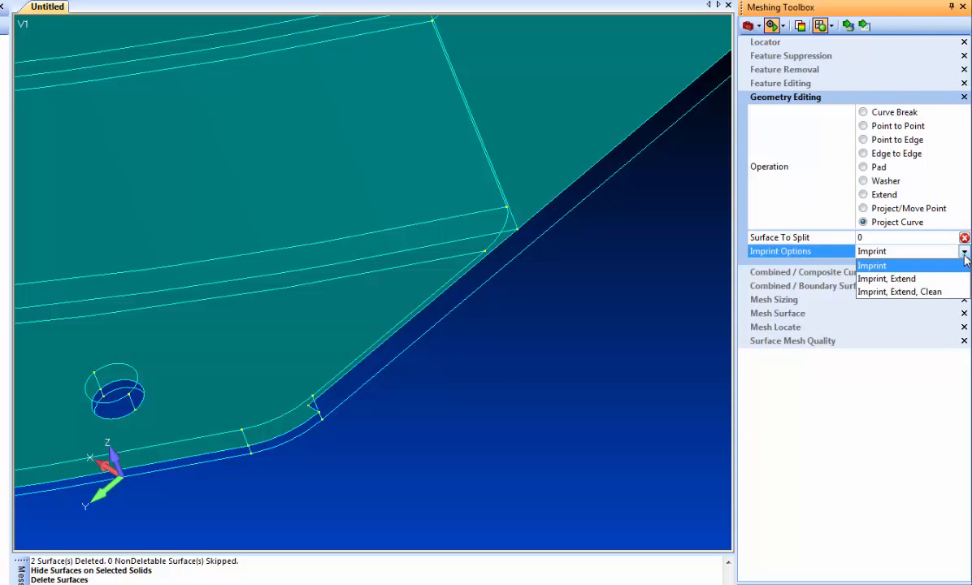
left_click(903, 292)
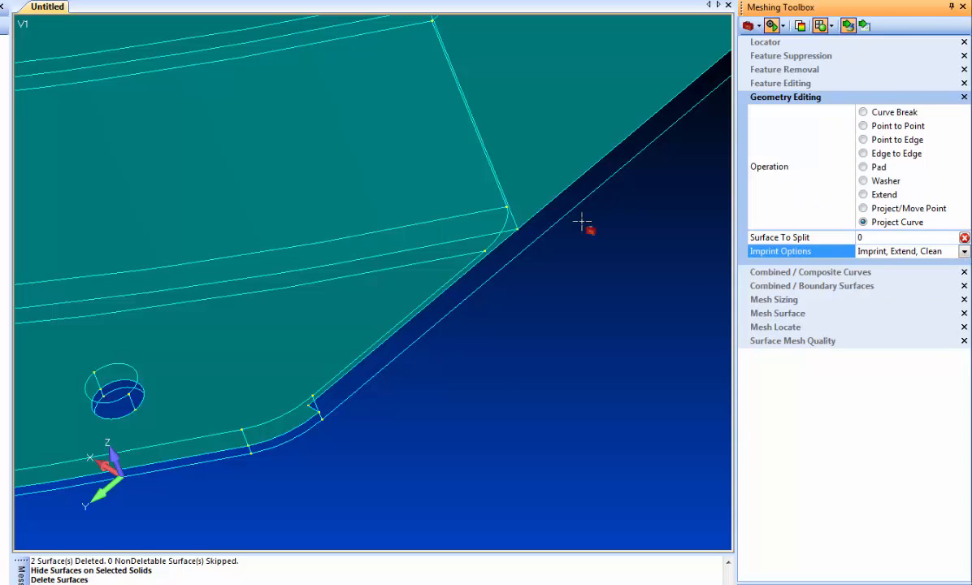
left_click(337, 321)
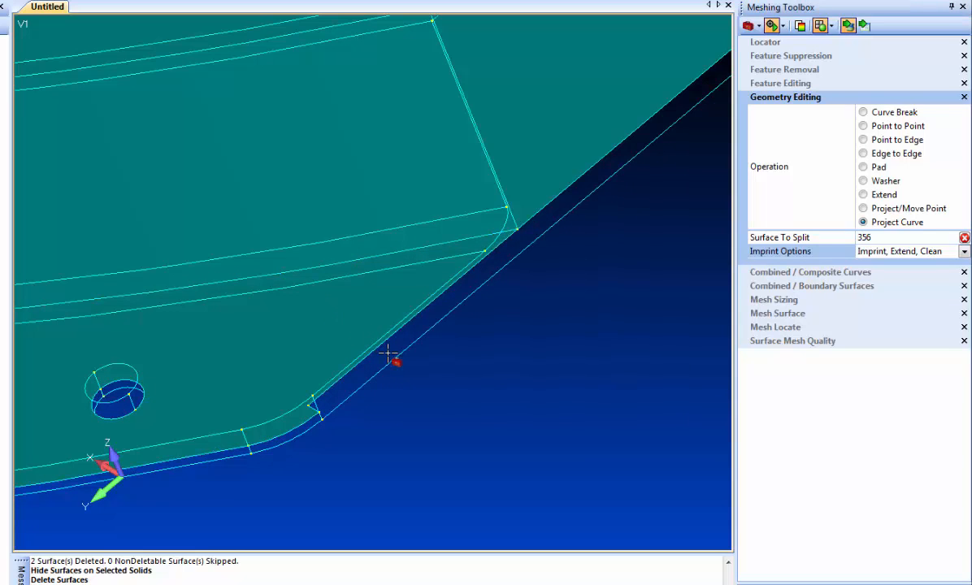
left_click(388, 350)
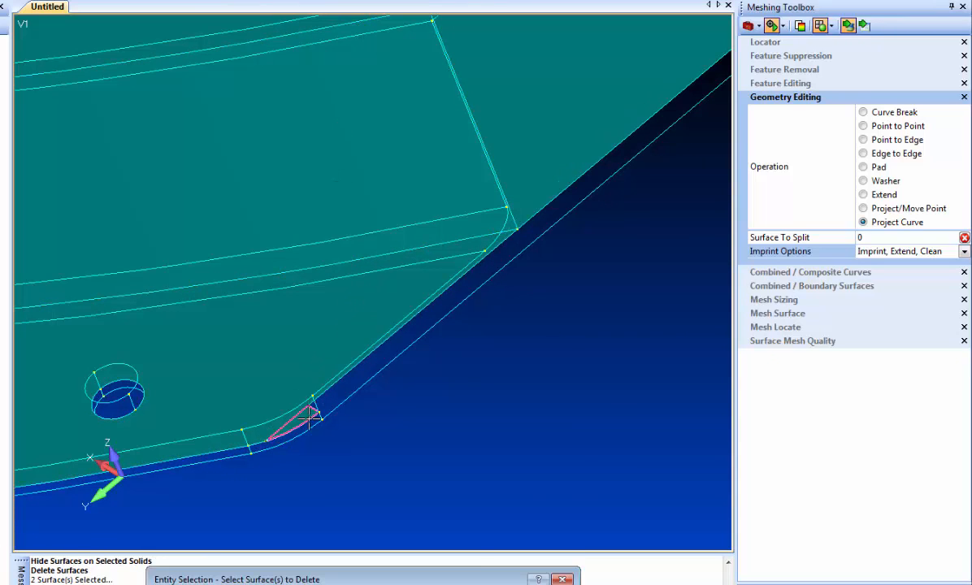
- Delete the protruding sliver surface split off at the bolt flange's rounded corner
key("Escape")
scroll(329, 430, "down", 3)
scroll(332, 426, "down", 5)
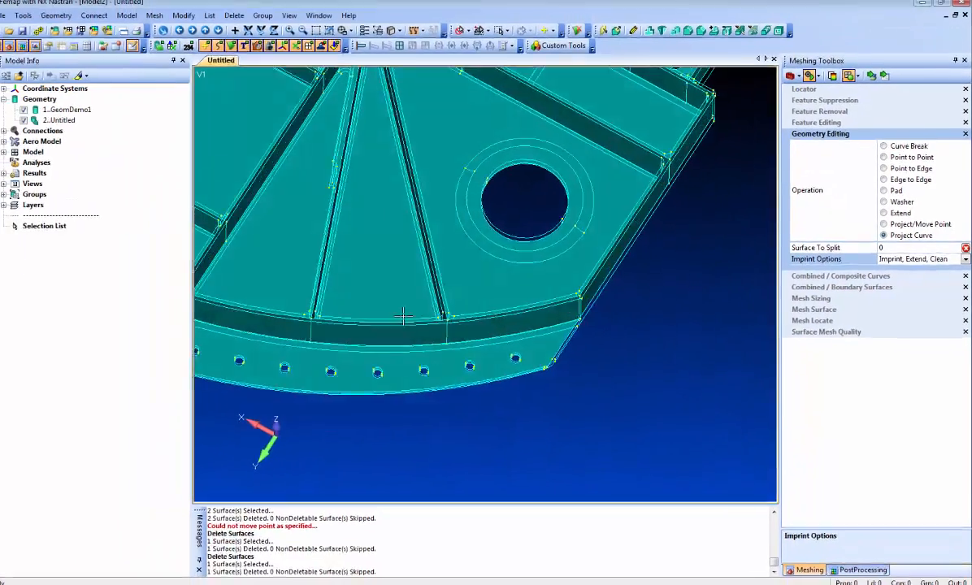
middle_click_drag(403, 315, 675, 367)
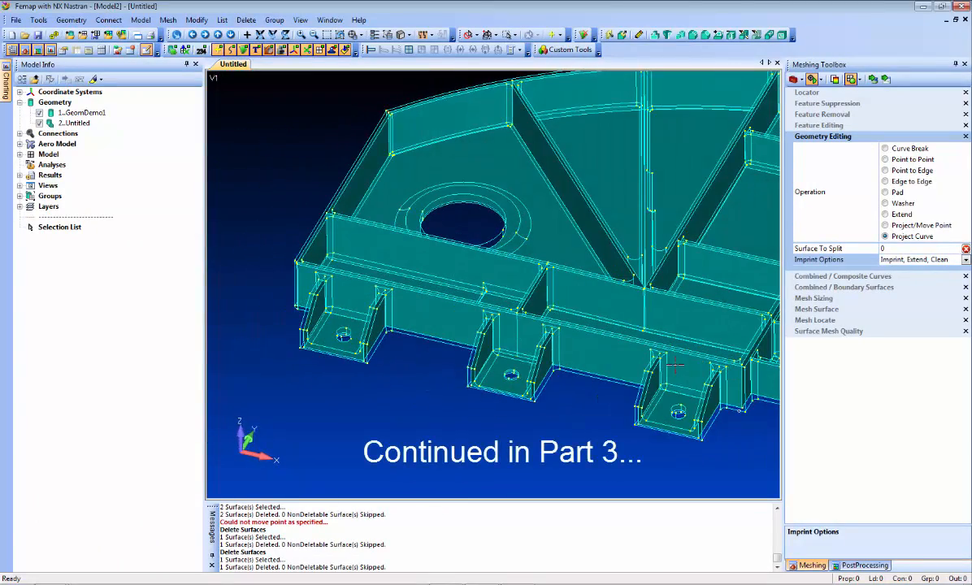